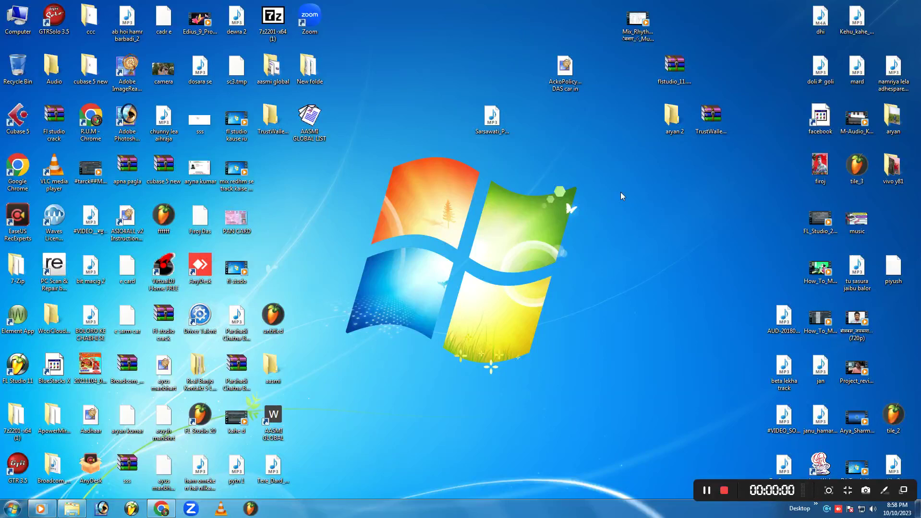
Bring up the YouTube results for 'aasmi global new update' and scroll through them.
left_click(161, 510)
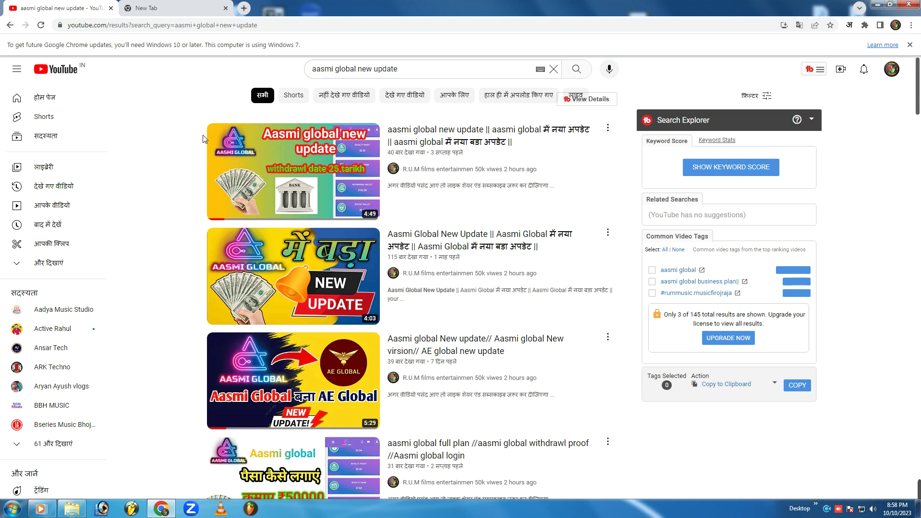
mouse_move(293, 172)
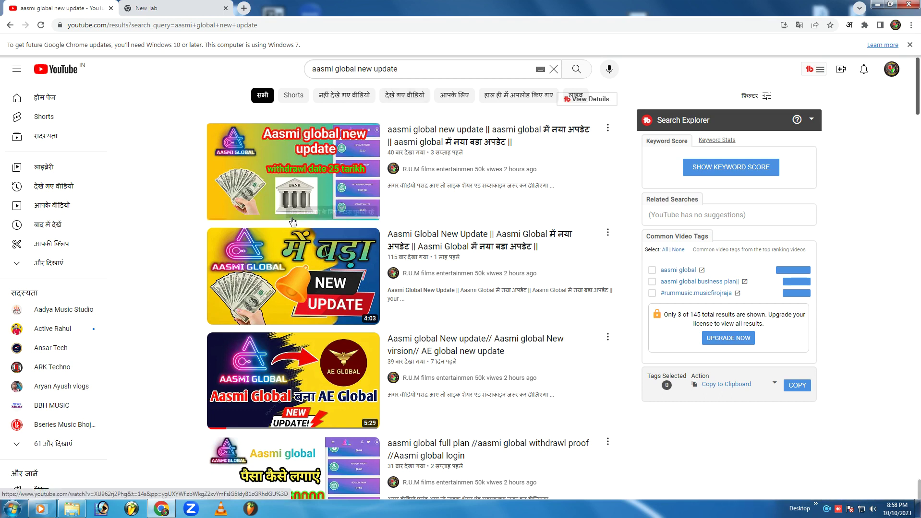
scroll(316, 272, "down", 1)
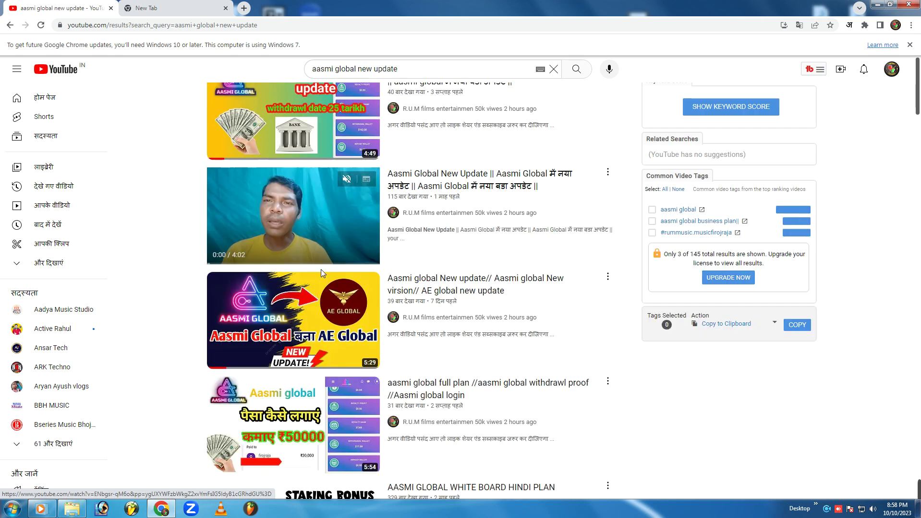
scroll(321, 269, "down", 2)
scroll(323, 261, "up", 3)
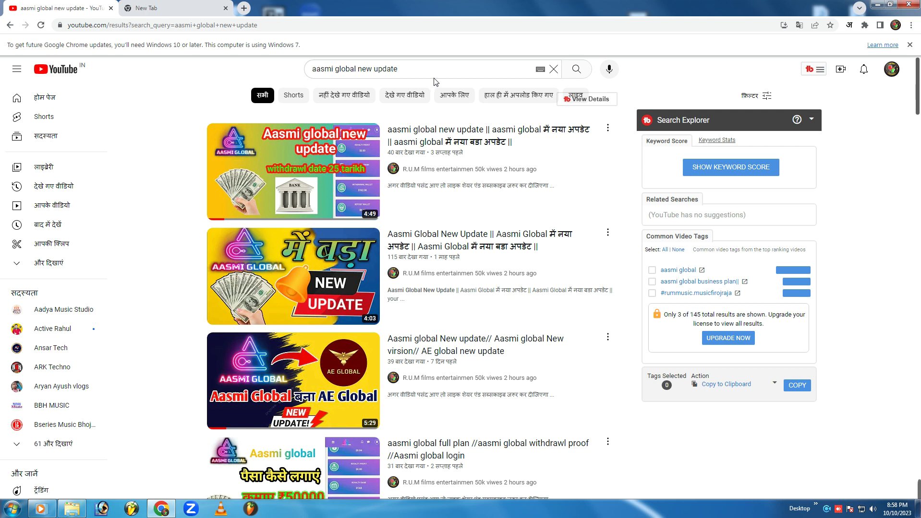
Load the YouTube home page from the new-tab shortcut in the second Chrome tab.
left_click(244, 12)
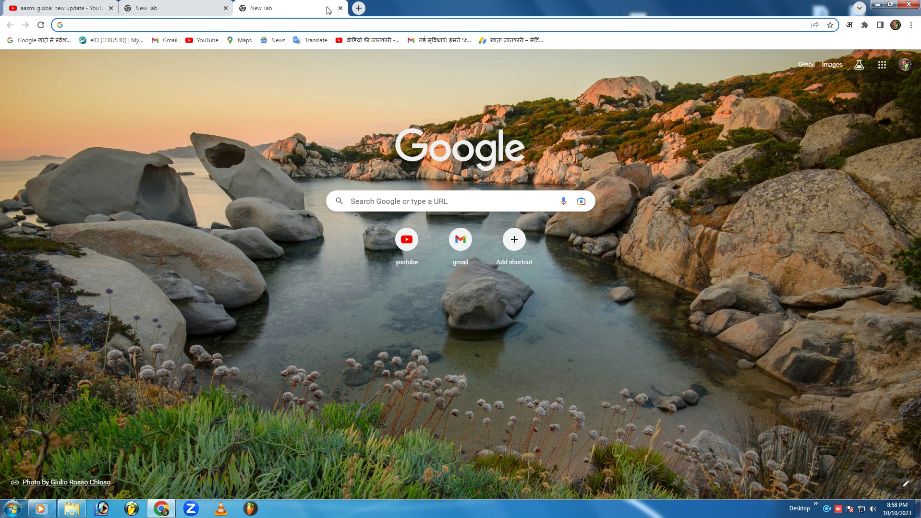
left_click(340, 8)
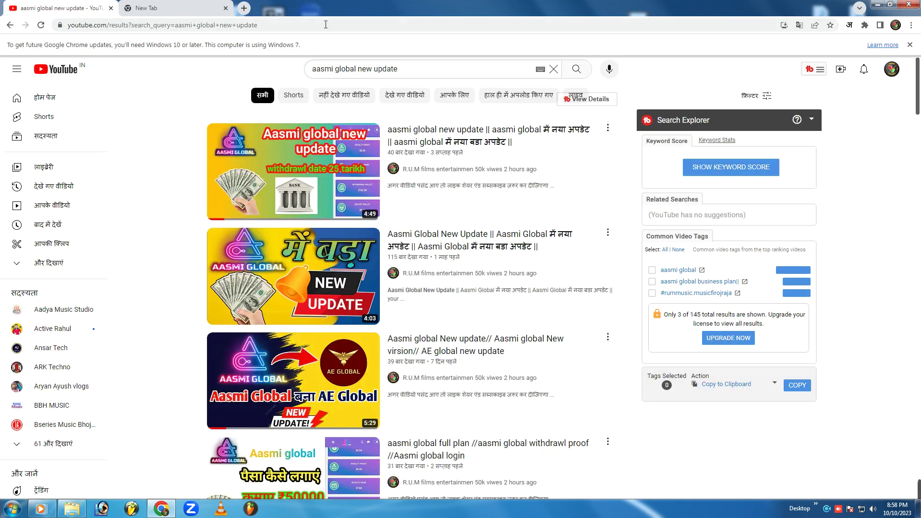
left_click(168, 10)
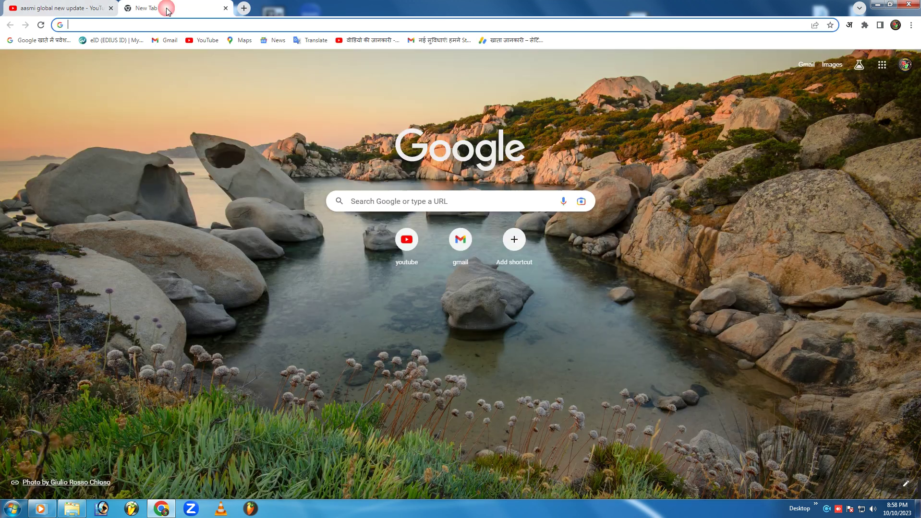
left_click(415, 248)
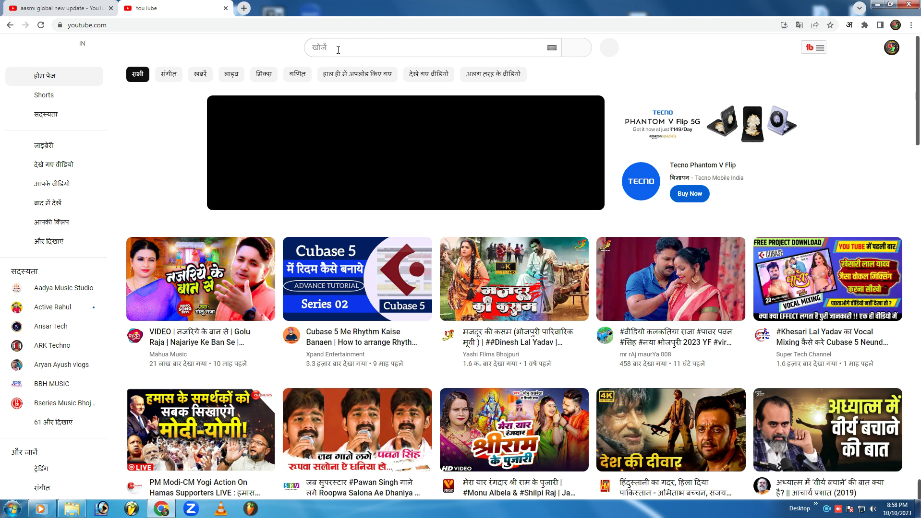
Search YouTube for 'aasmi global' using the suggestion after typing 'aa', and browse the results.
left_click(338, 48)
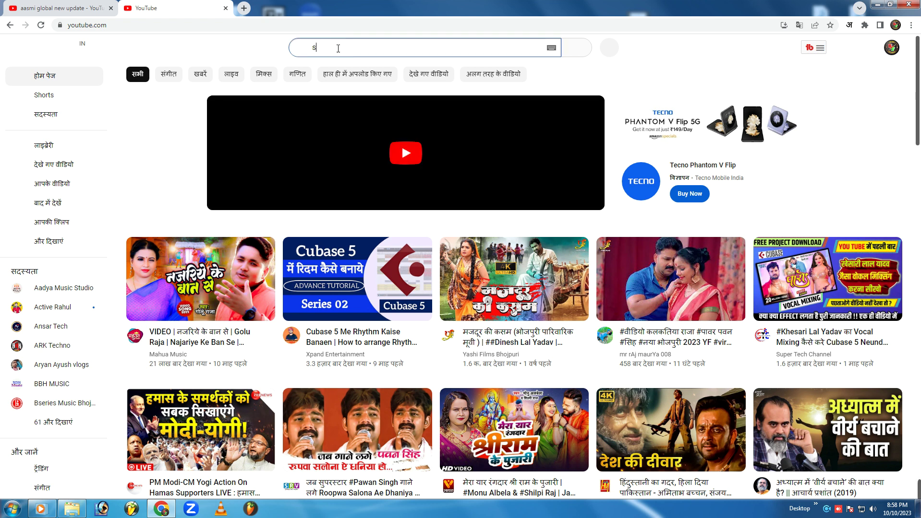
type("s")
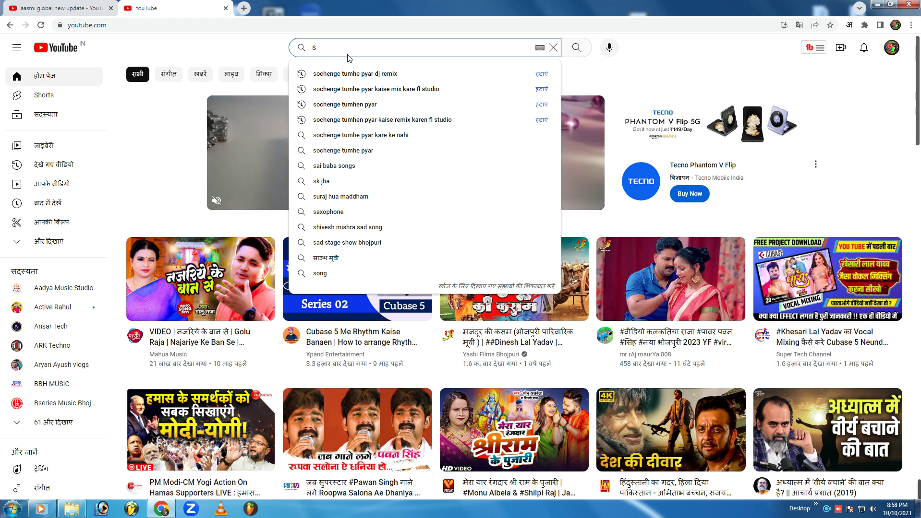
key("BackSpace")
type("aa")
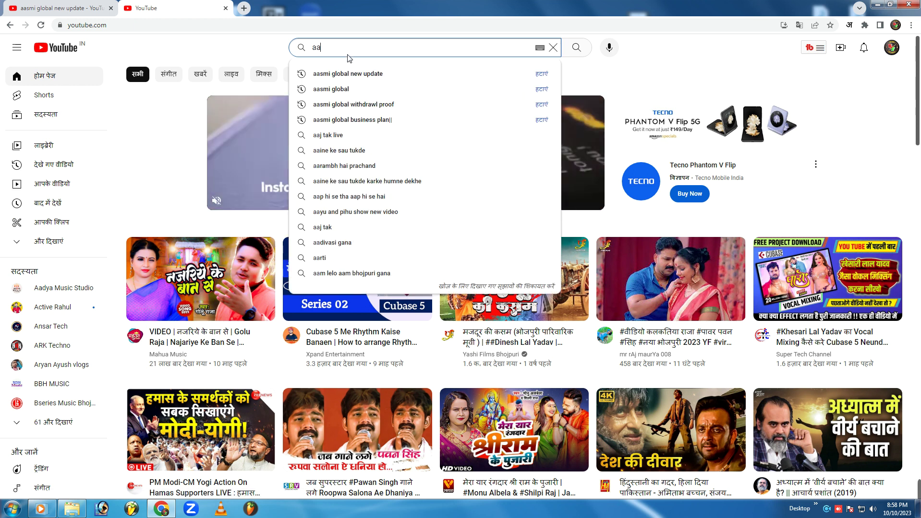
left_click(335, 90)
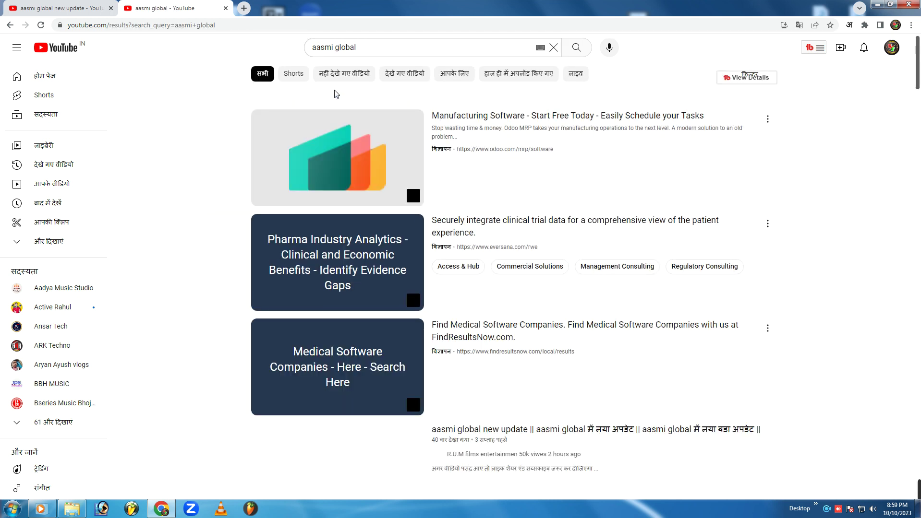
scroll(346, 234, "down", 5)
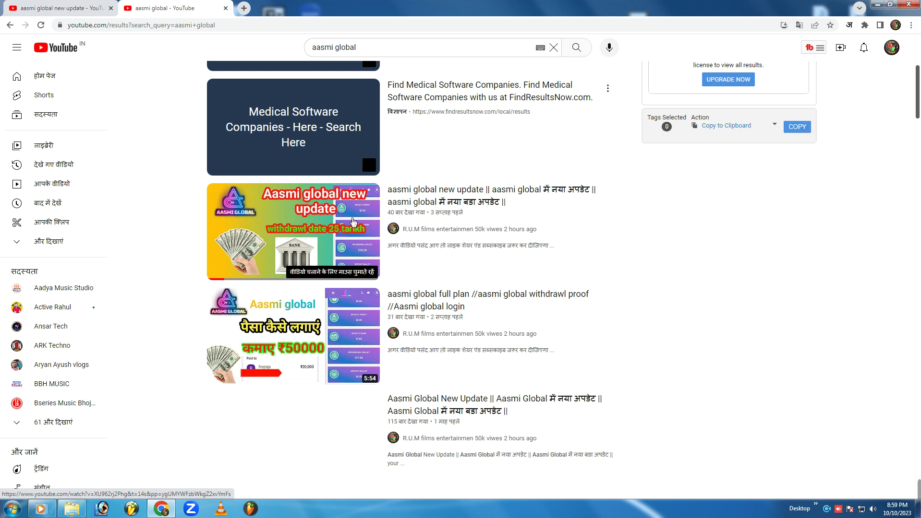
scroll(353, 221, "down", 4)
scroll(314, 194, "up", 2)
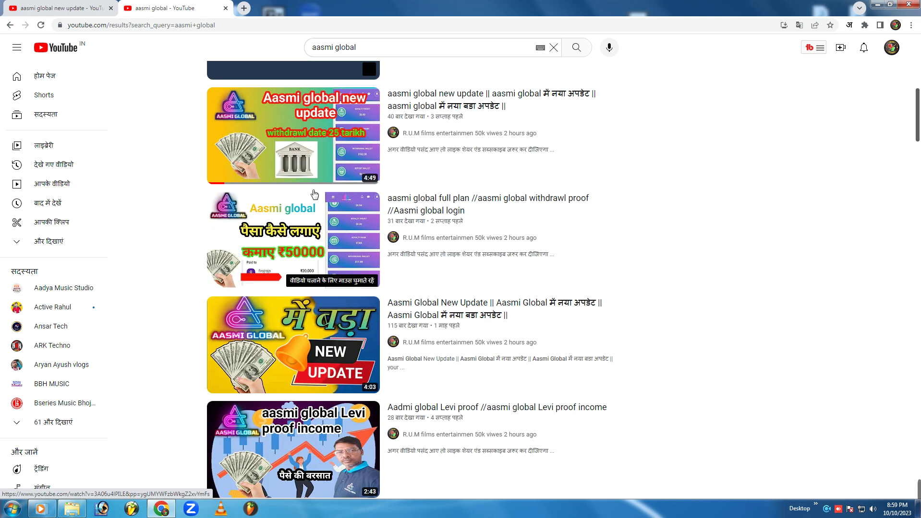
mouse_move(293, 336)
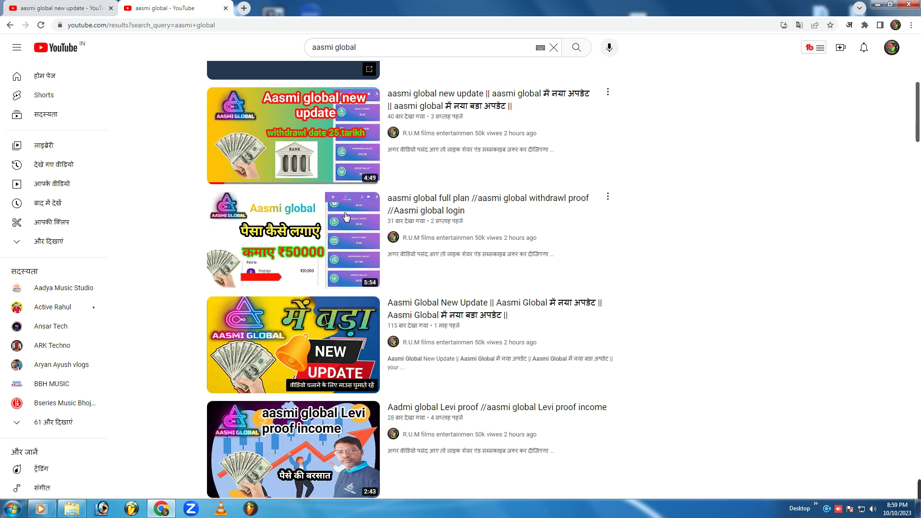
left_click(368, 48)
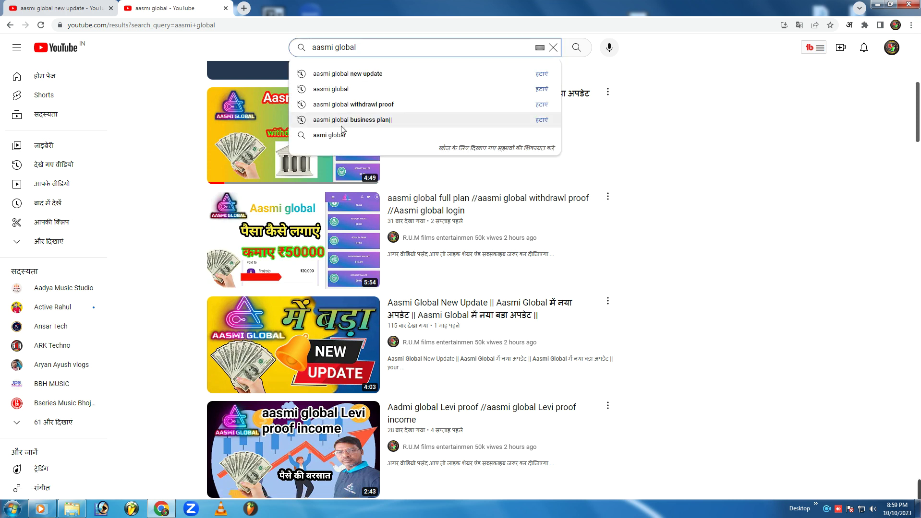
Search for 'aasmi global withdrawl proof' and scroll through the Withdrawal Proof videos.
left_click(351, 104)
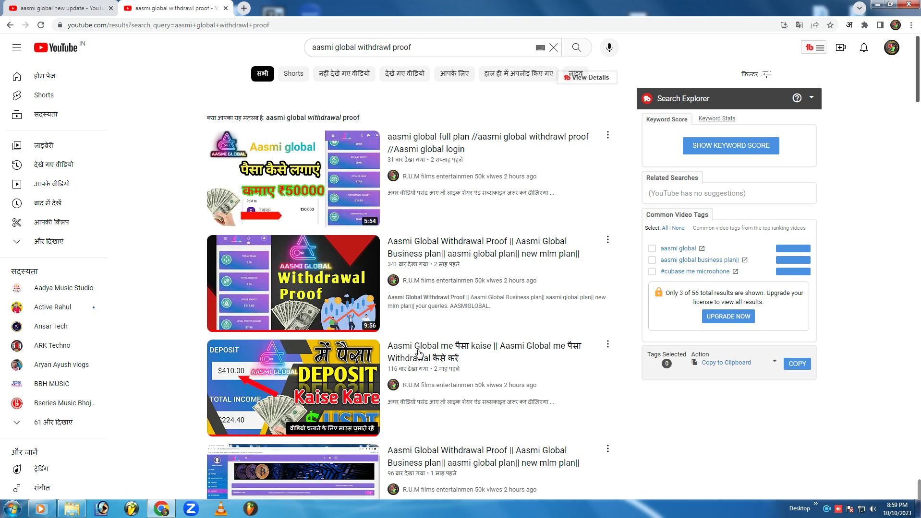
mouse_move(292, 388)
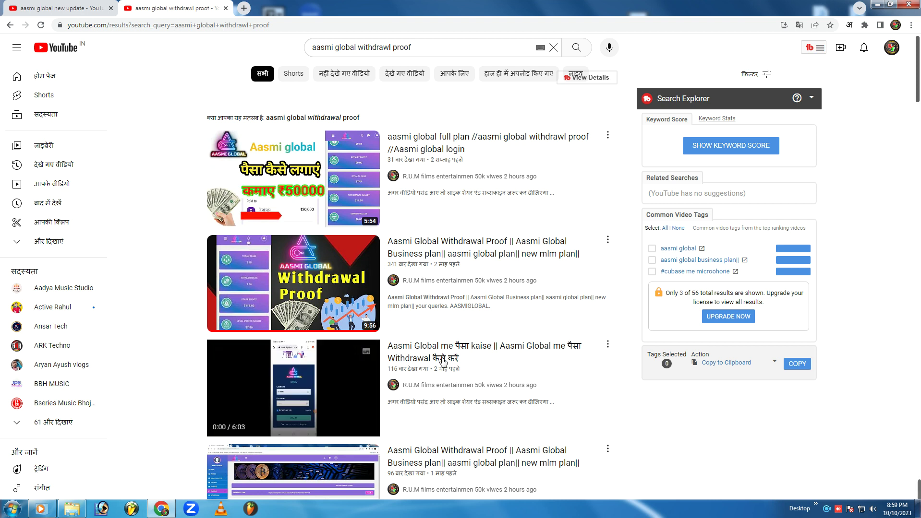
scroll(356, 331, "down", 4)
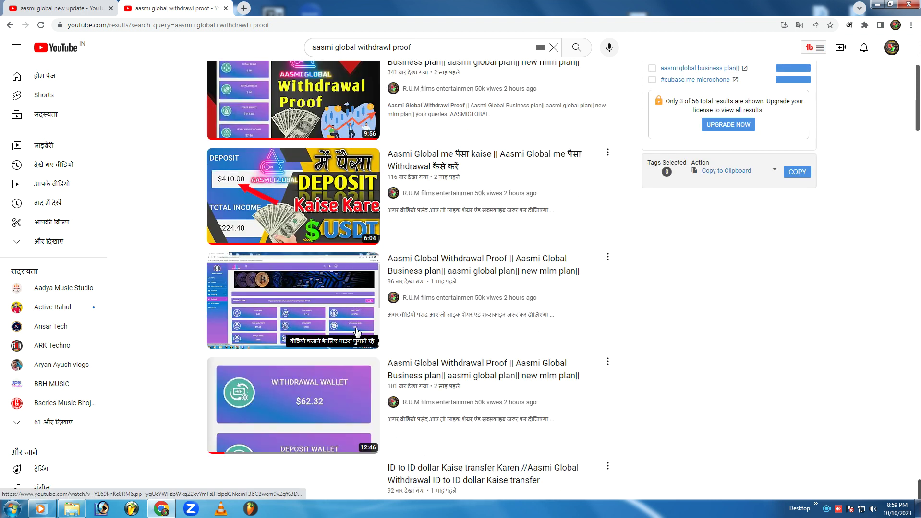
scroll(357, 331, "down", 2)
scroll(357, 331, "down", 2)
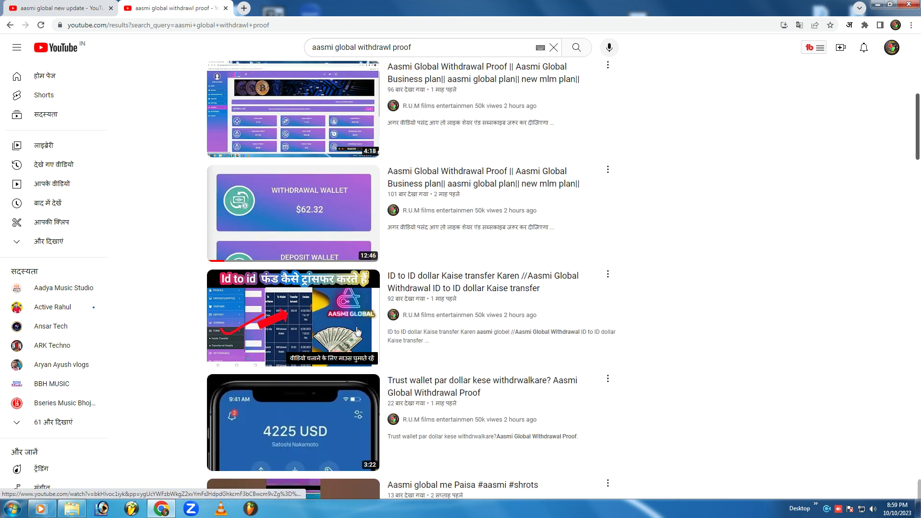
scroll(356, 331, "down", 3)
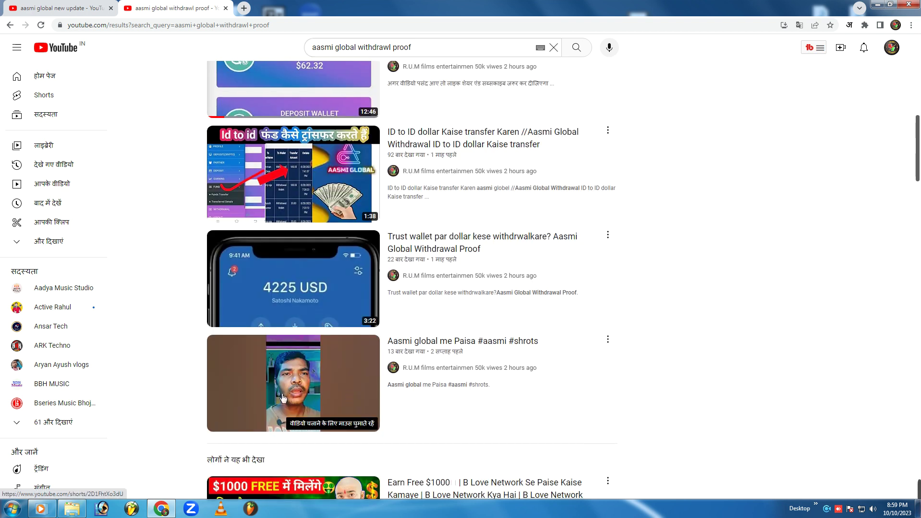
scroll(156, 204, "up", 3)
scroll(166, 173, "up", 3)
scroll(176, 96, "up", 3)
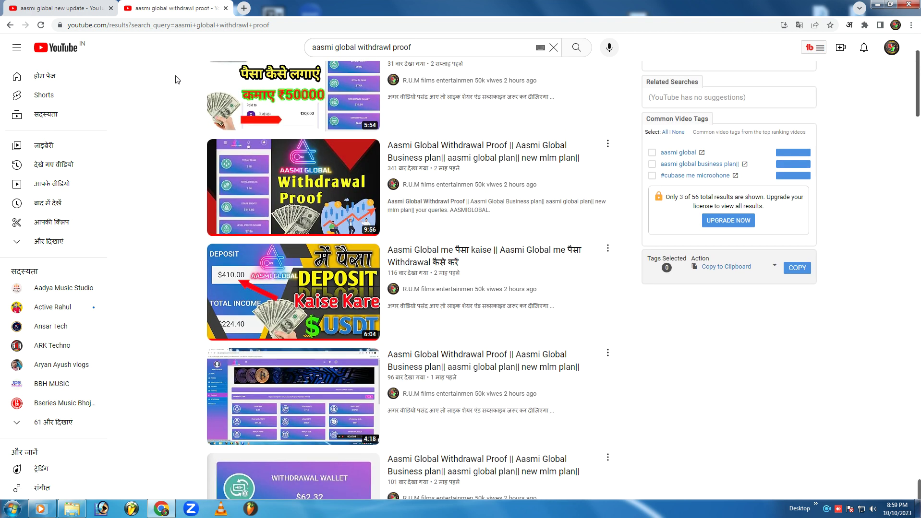
scroll(176, 79, "up", 2)
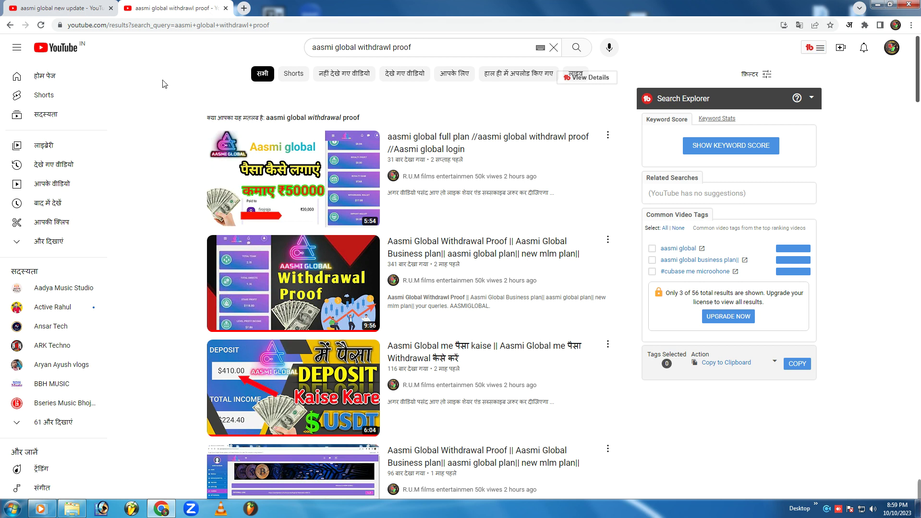
Go from the first tab's account menu to the channel's YouTube Studio dashboard.
left_click(59, 11)
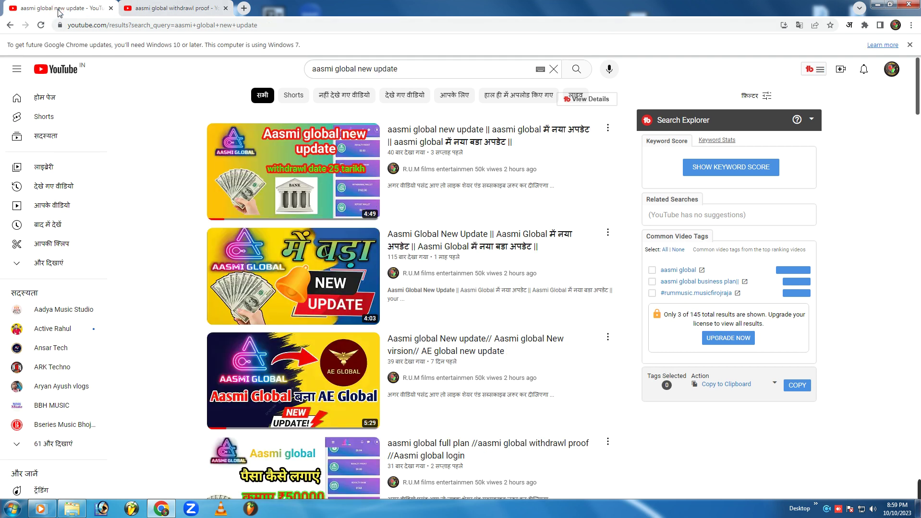
left_click(891, 70)
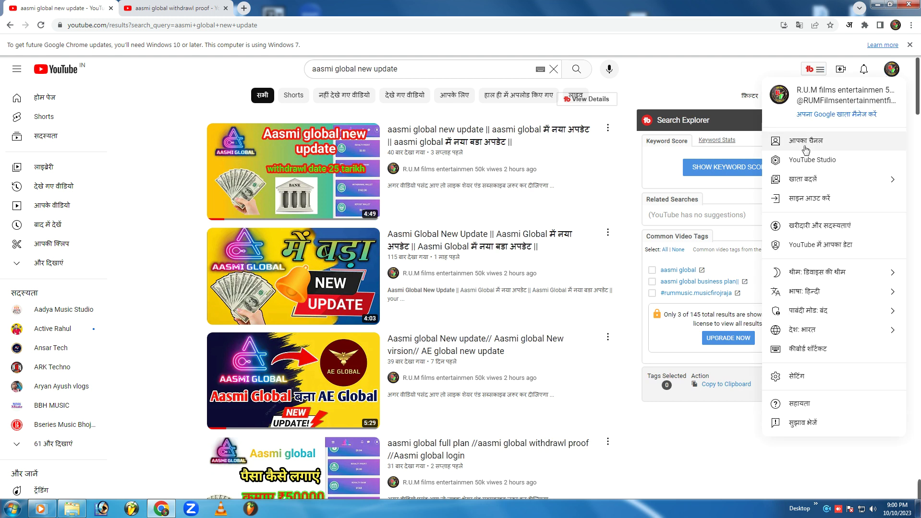
left_click(815, 164)
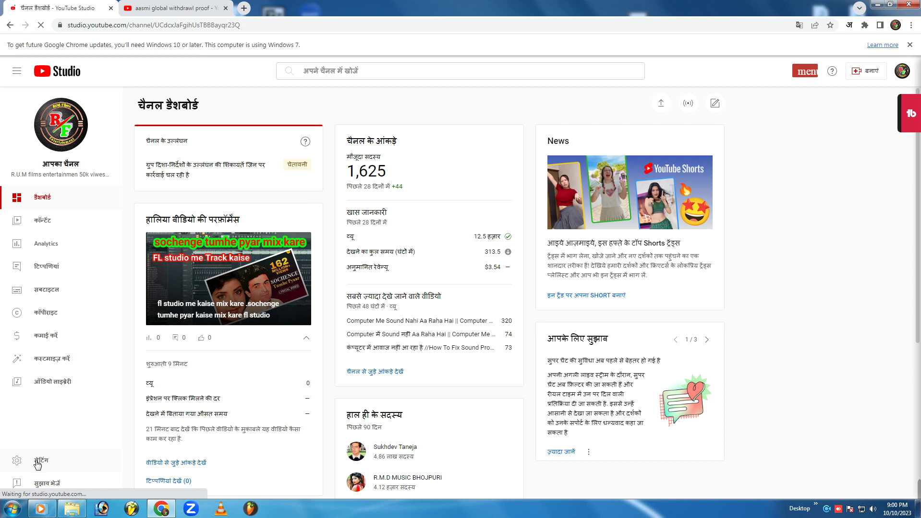
Open Studio's Channel settings and translate the page into English to view the keywords.
left_click(37, 462)
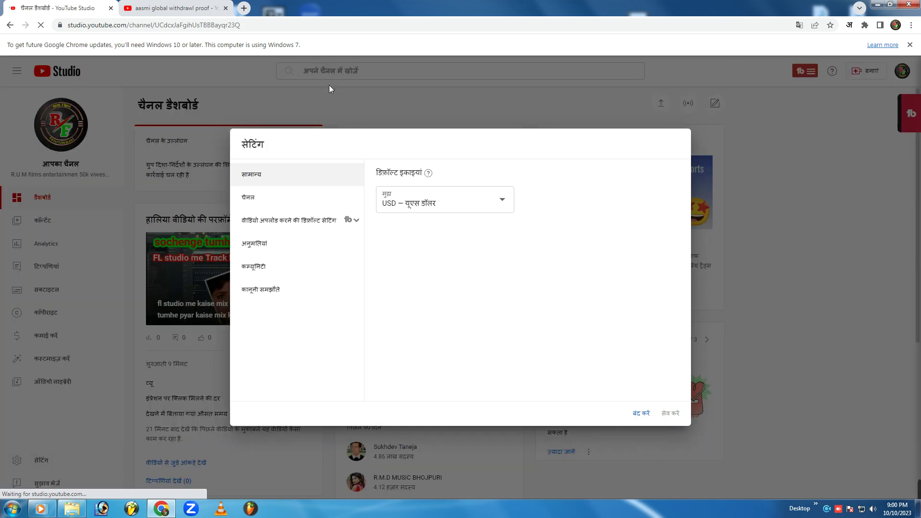
left_click(254, 201)
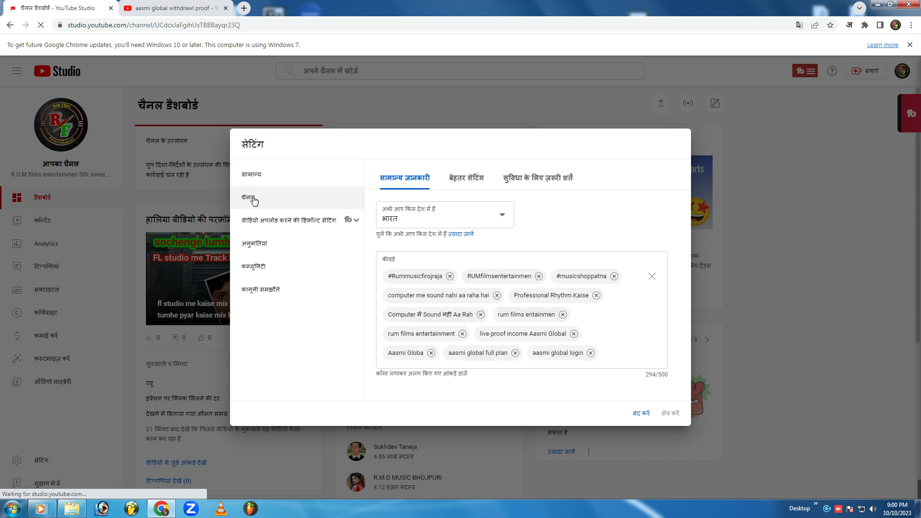
left_click(800, 25)
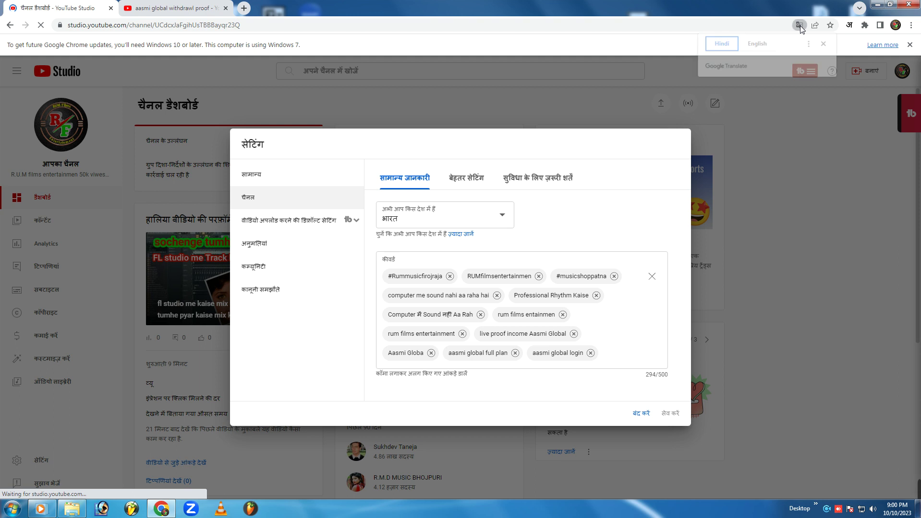
left_click(752, 44)
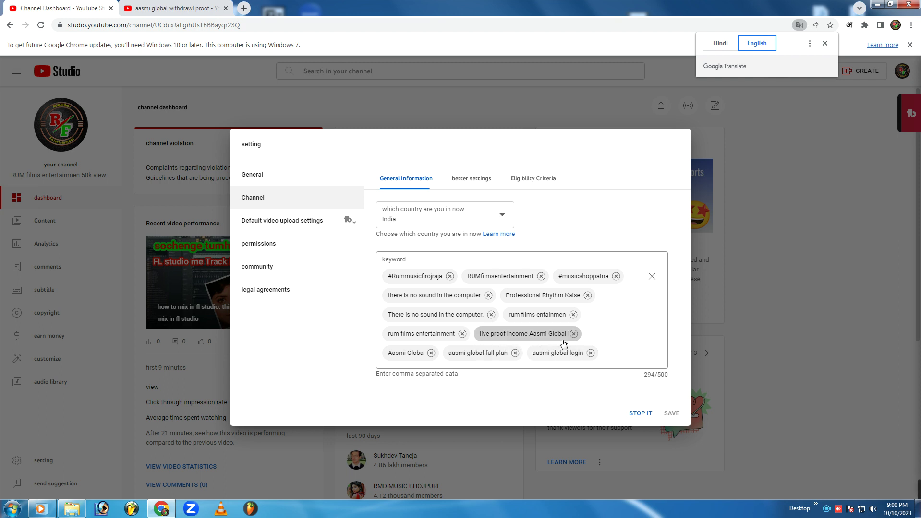
left_click(154, 10)
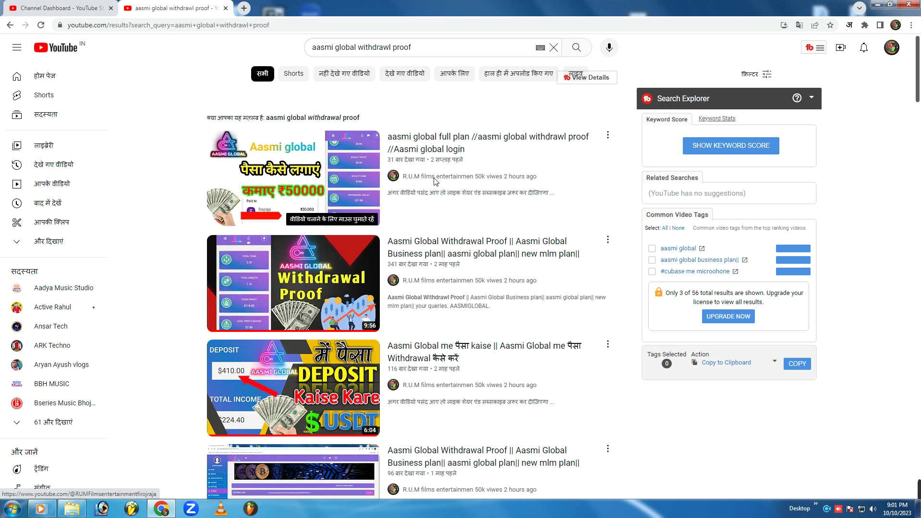
left_click(82, 10)
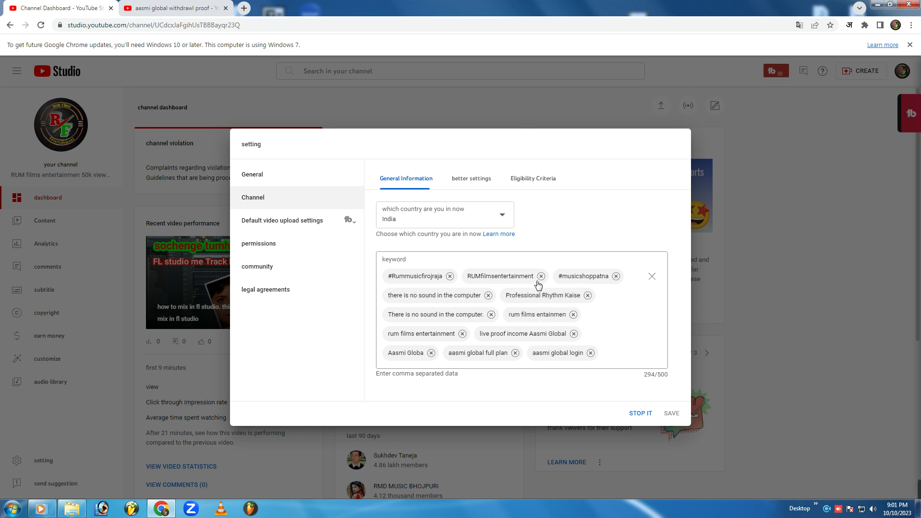
Switch back to the 'aasmi global withdrawl proof' search results tab.
left_click(207, 12)
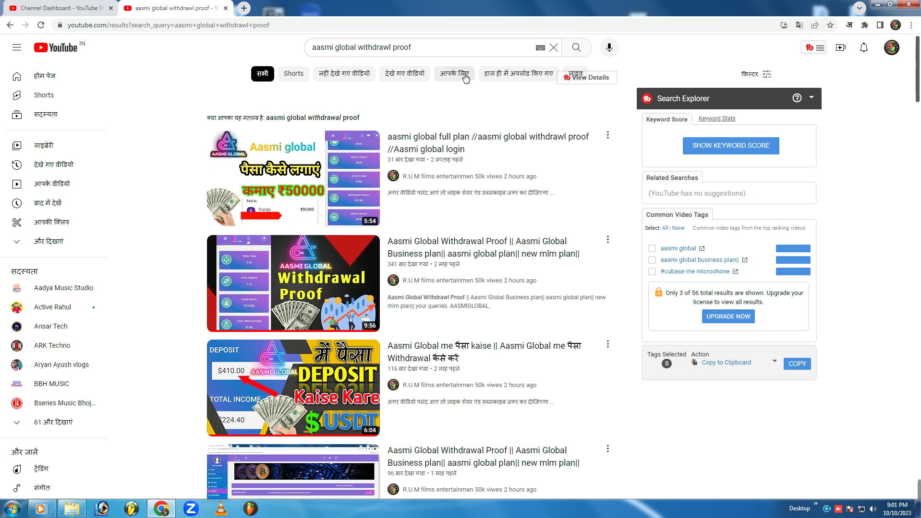
Rerun the 'aasmi global withdrawl proof' search and open the top 'aasmi global full plan' video.
left_click(417, 48)
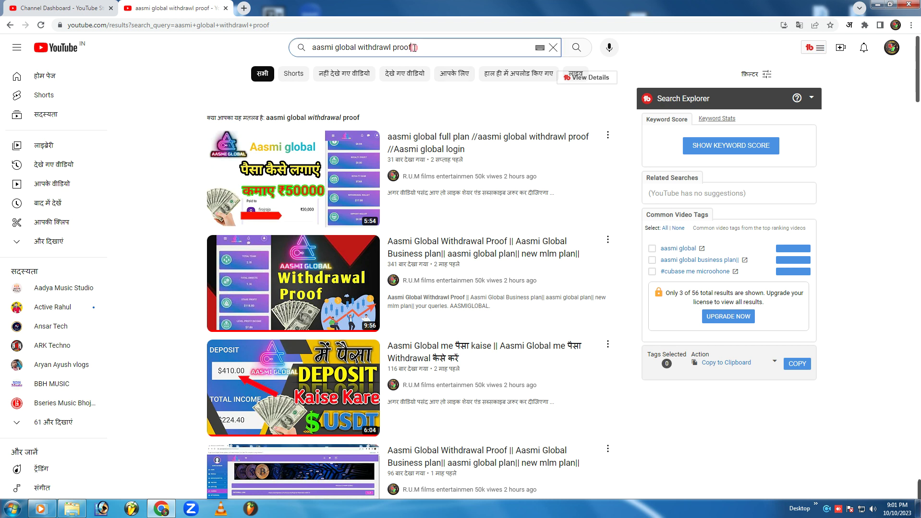
left_click(578, 52)
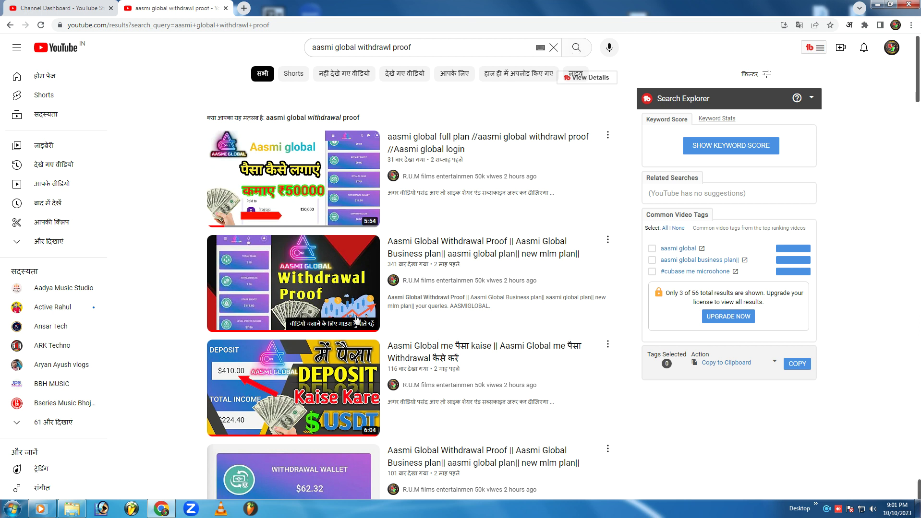
mouse_move(292, 177)
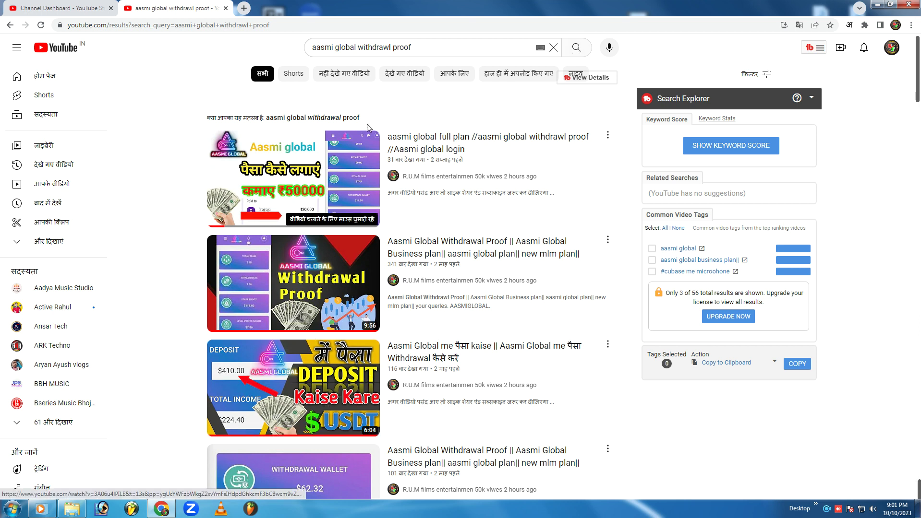
left_click(416, 49)
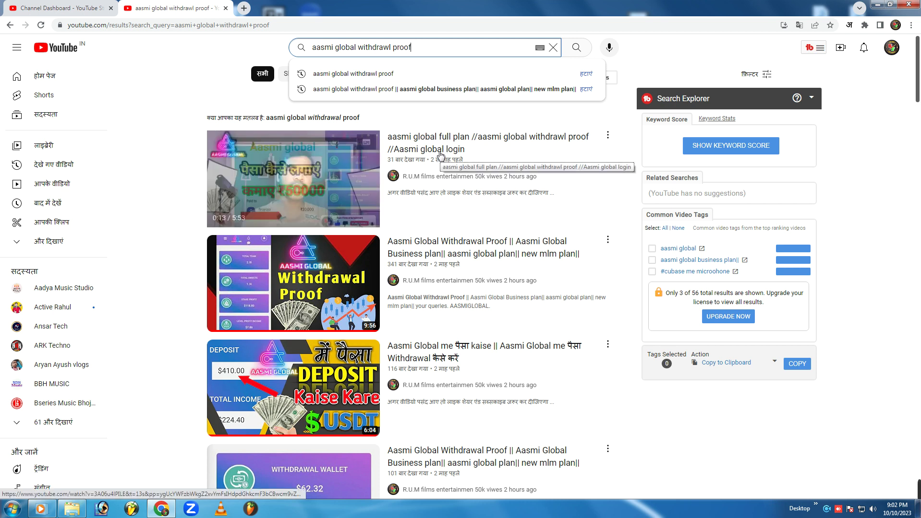
left_click(415, 140)
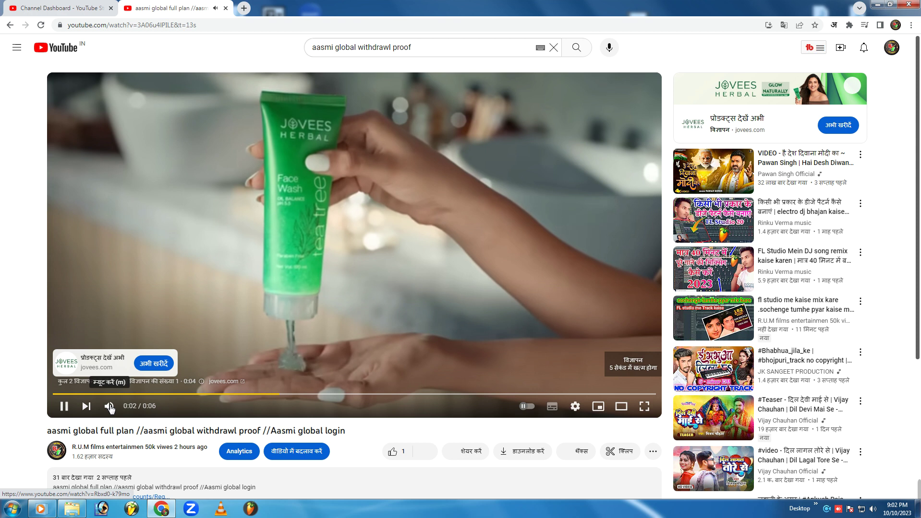
Mute the ad, show Videolytics search rankings for the video's tags, then return to Studio.
left_click(109, 407)
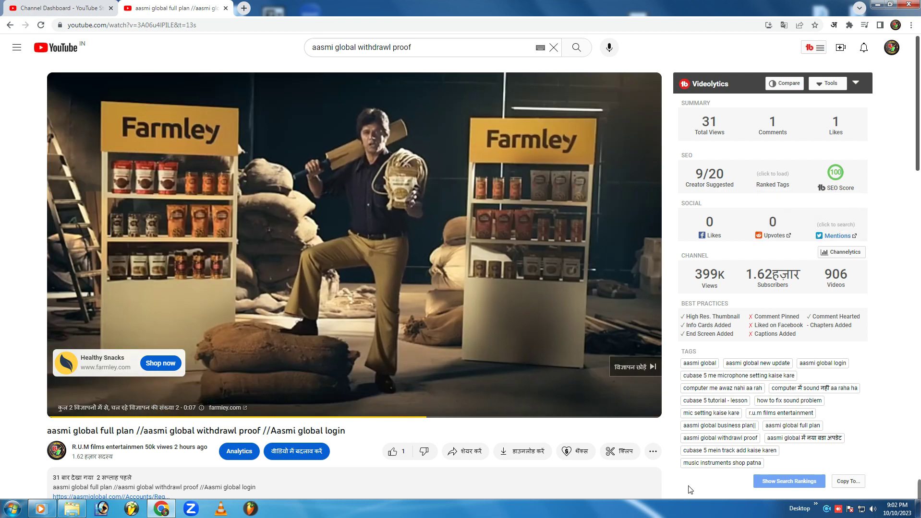
scroll(290, 414, "down", 1)
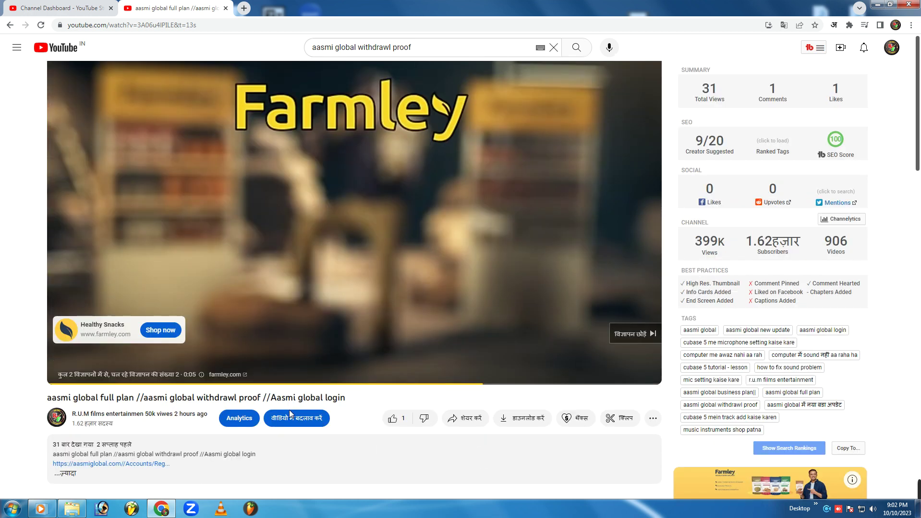
scroll(290, 413, "down", 3)
left_click(771, 291)
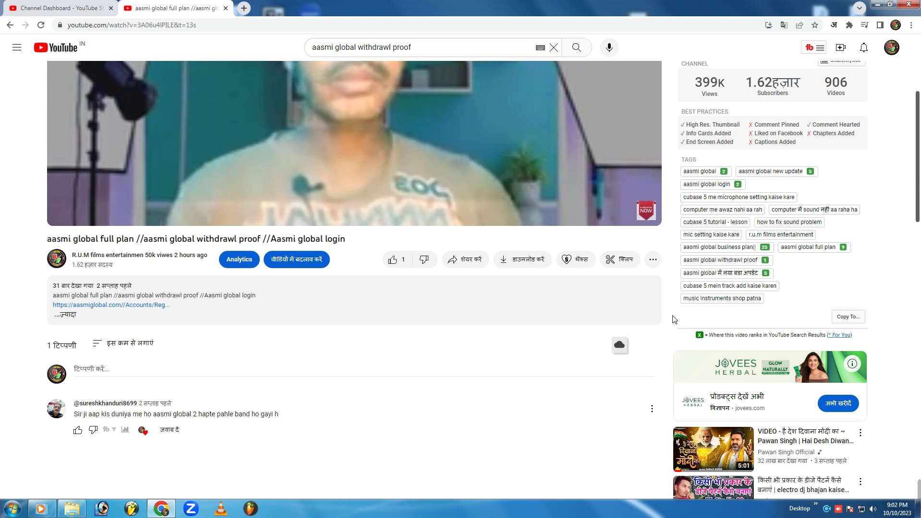
scroll(674, 320, "up", 4)
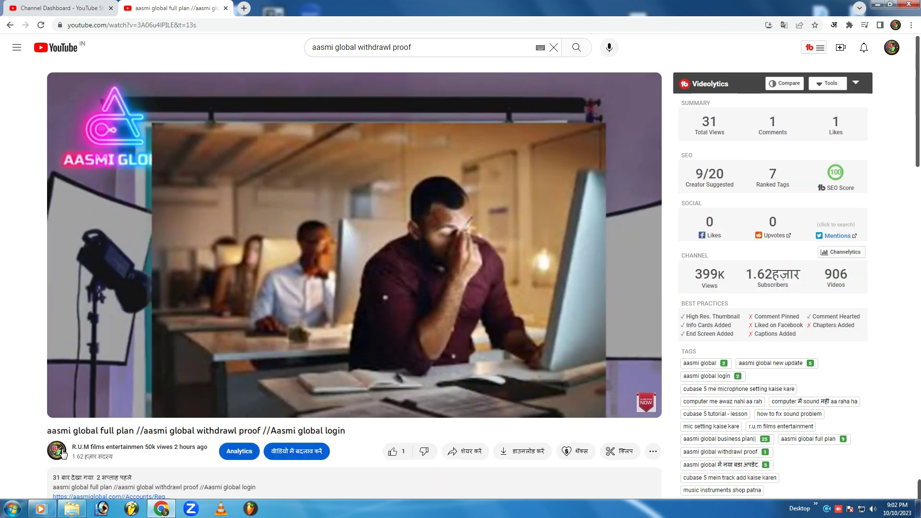
left_click(64, 8)
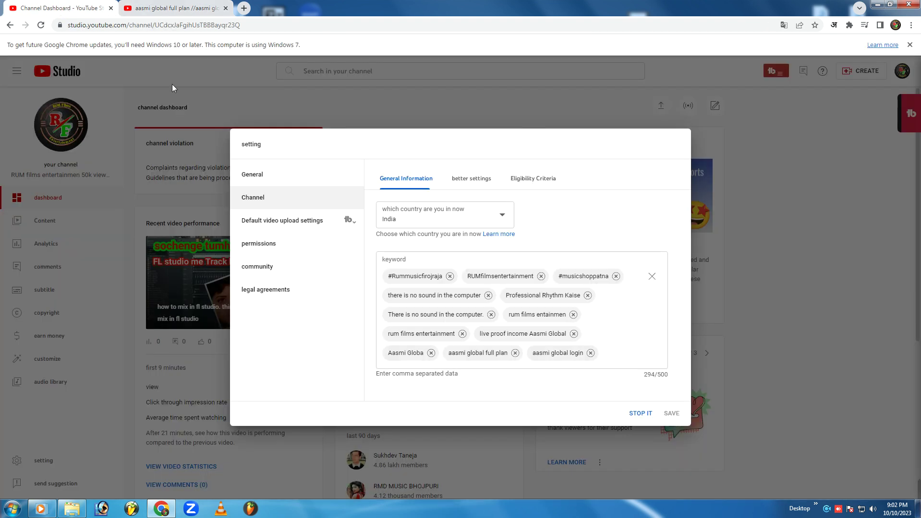
left_click(162, 8)
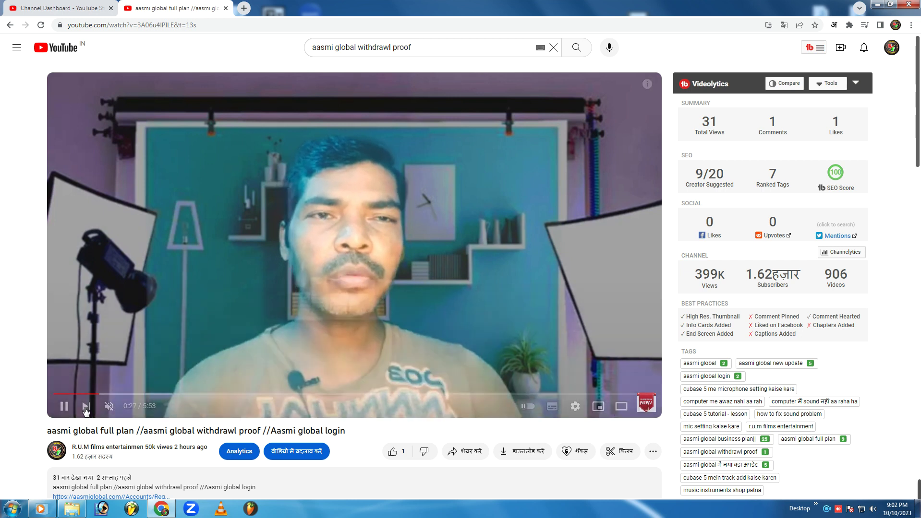
left_click(74, 10)
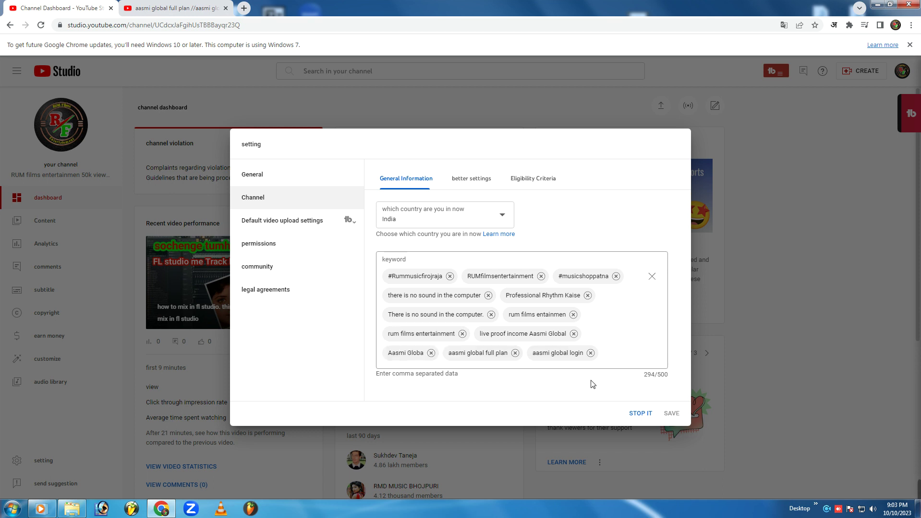
Review the default video upload tags and clear them all.
left_click(274, 222)
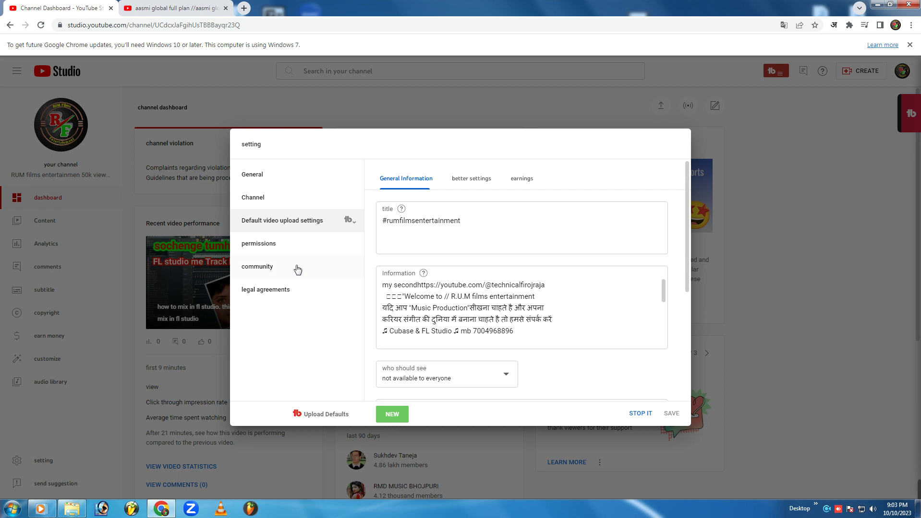
scroll(500, 296, "down", 5)
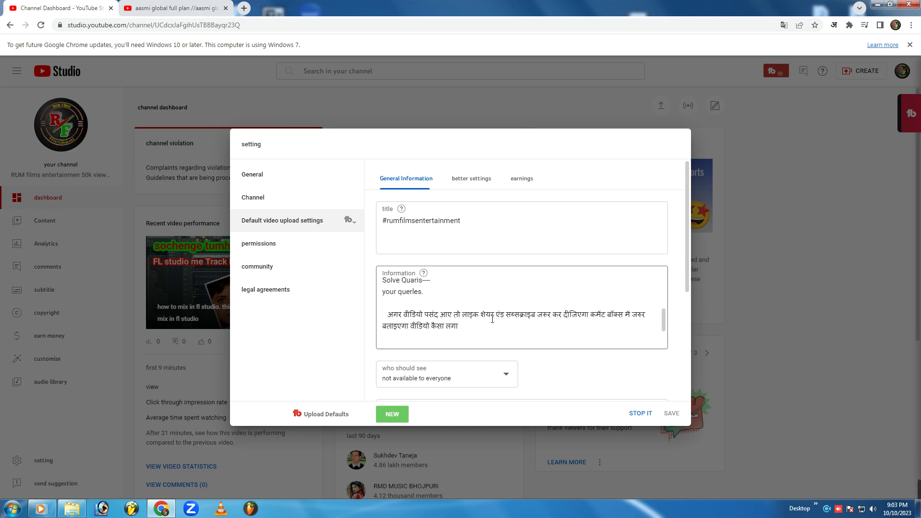
scroll(492, 320, "down", 5)
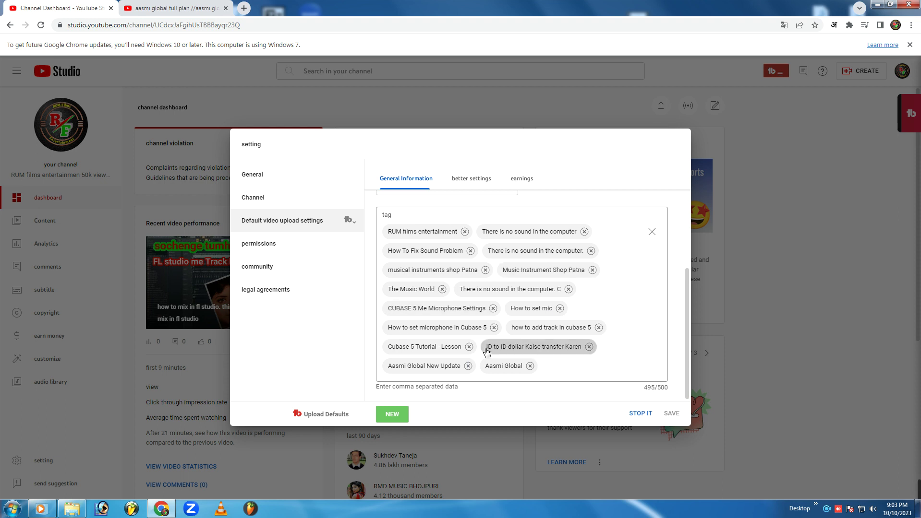
left_click(651, 232)
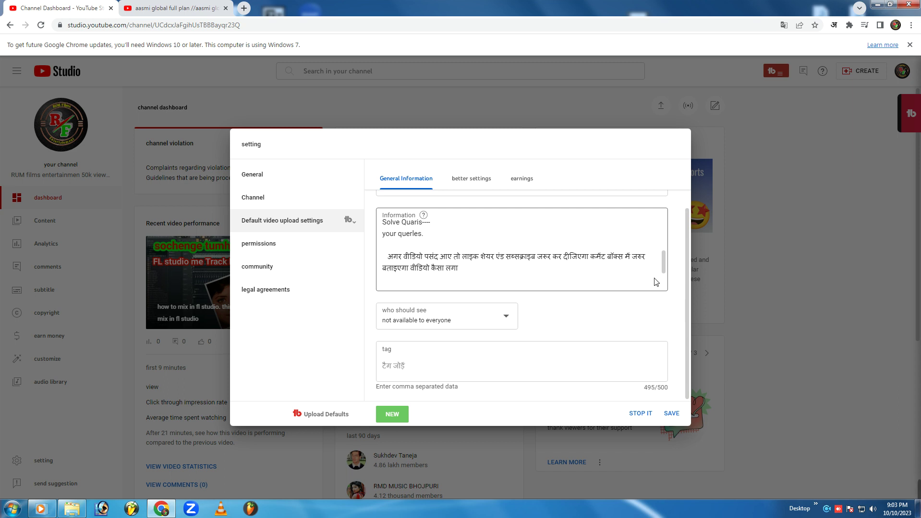
Close settings, discarding the unsaved tag removal.
left_click(640, 414)
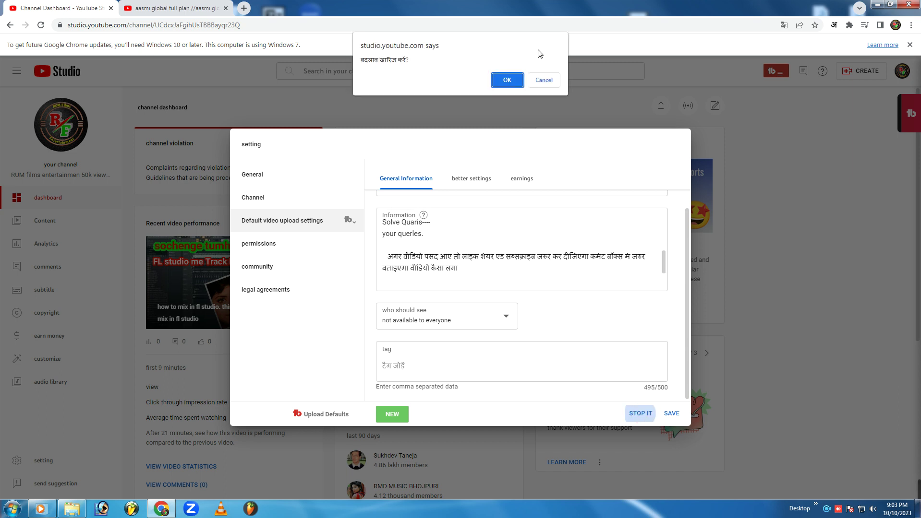
left_click(543, 82)
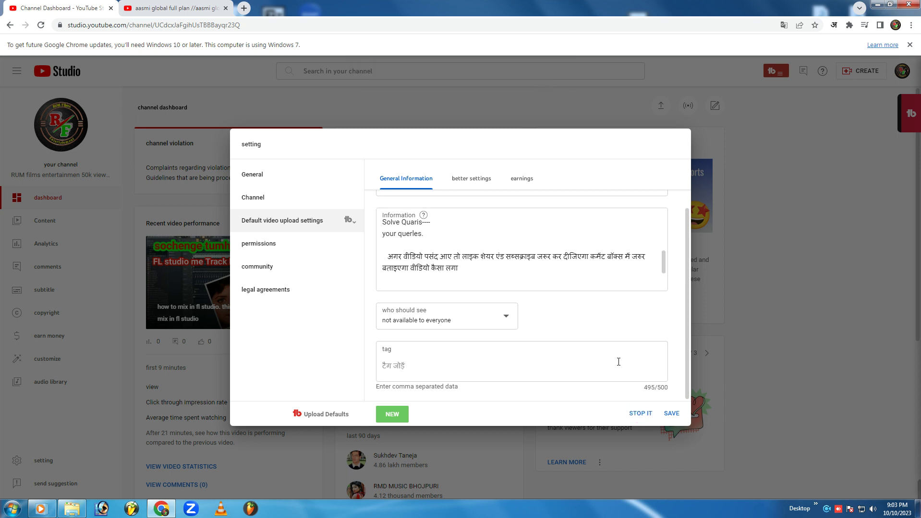
left_click(634, 415)
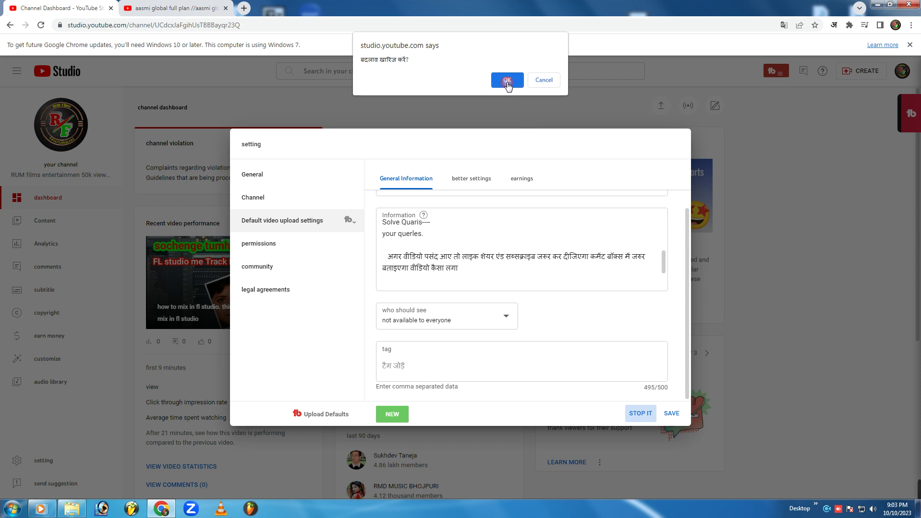
left_click(505, 81)
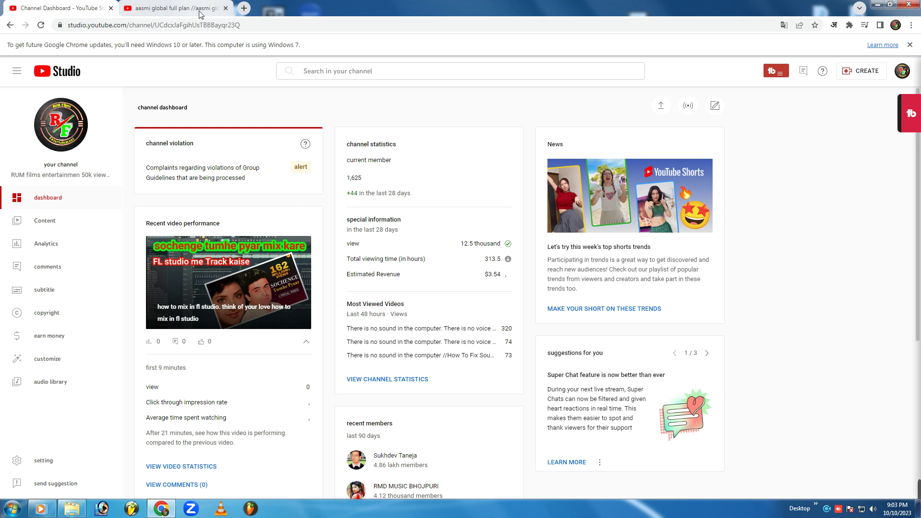
From the video page, replace the search with 'rum' and run the 'rum films entertainment' suggestion.
left_click(201, 11)
left_click(440, 48)
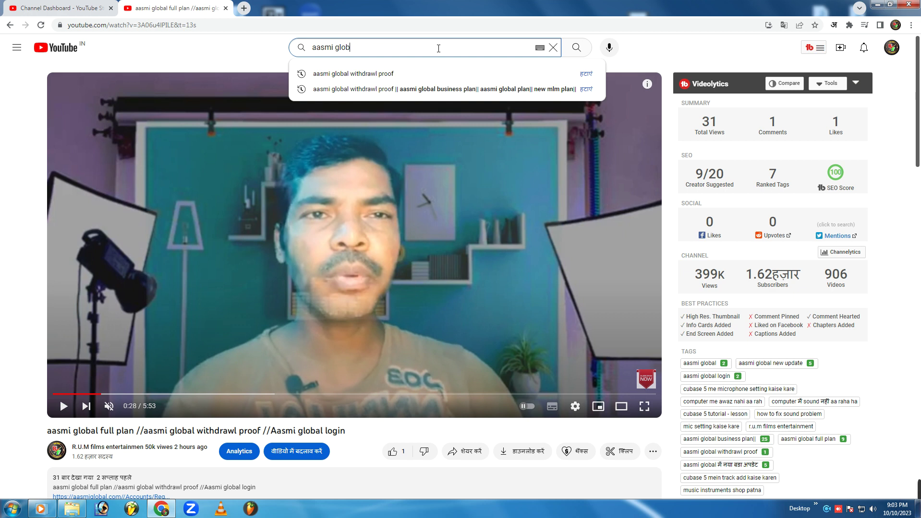
key("BackSpace")
key("BackSpace")
key("BackSpace")
type("r")
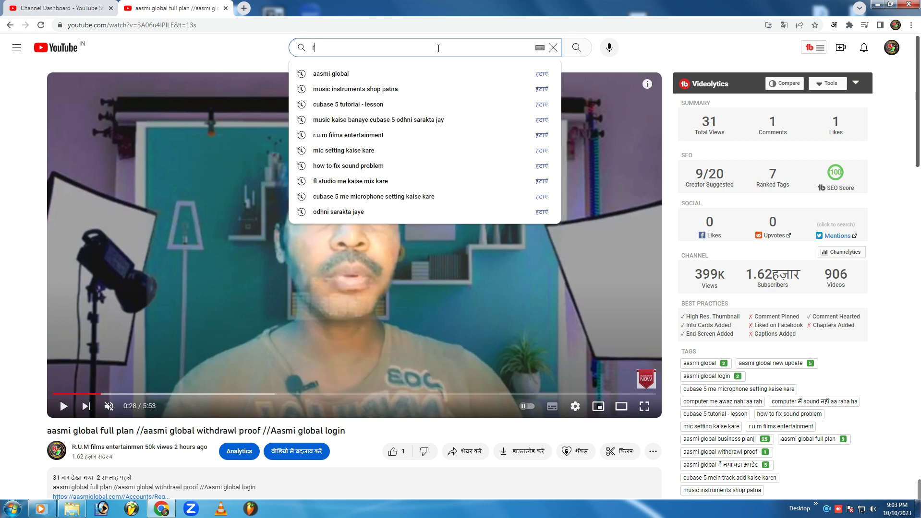
type("um")
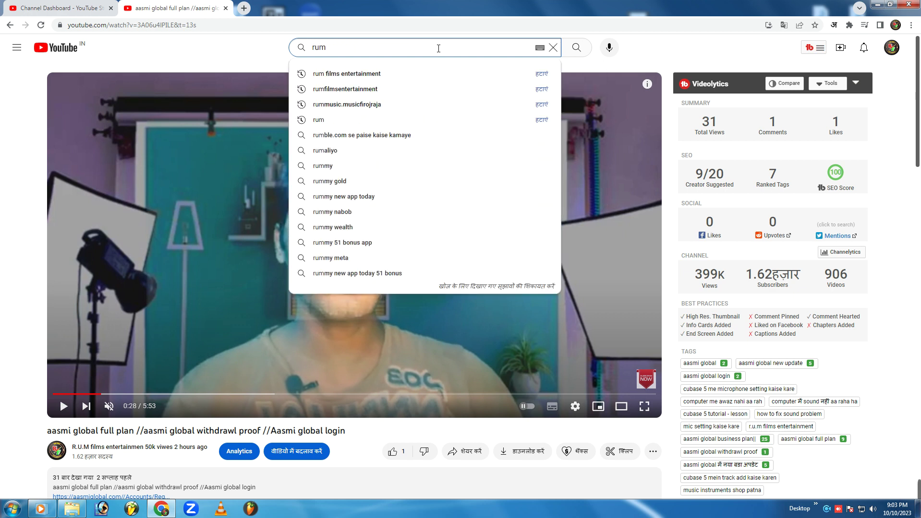
left_click(355, 74)
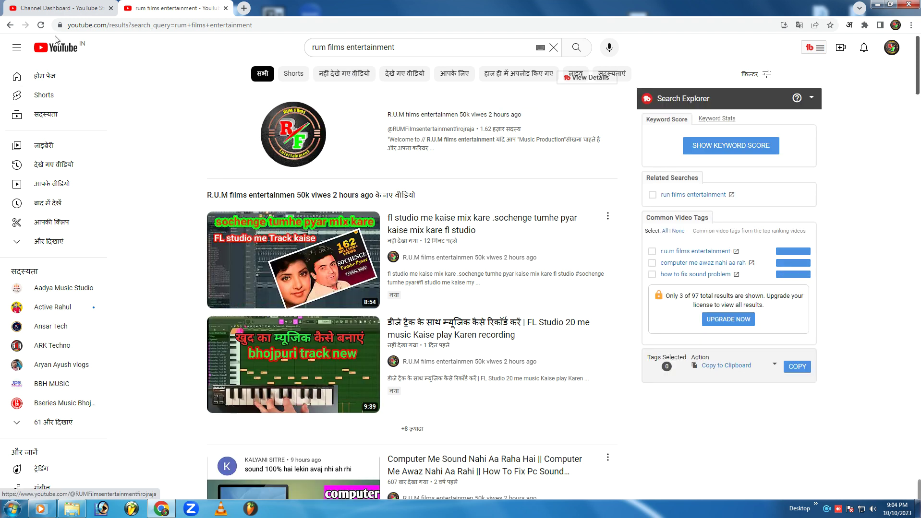
In Studio, translate the page to English, review the Channel settings keywords, and close without saving.
left_click(51, 8)
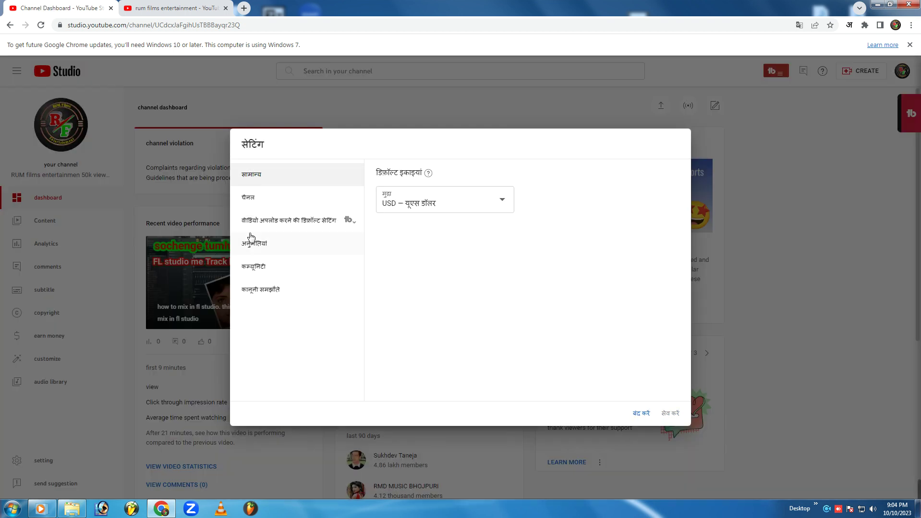
left_click(799, 25)
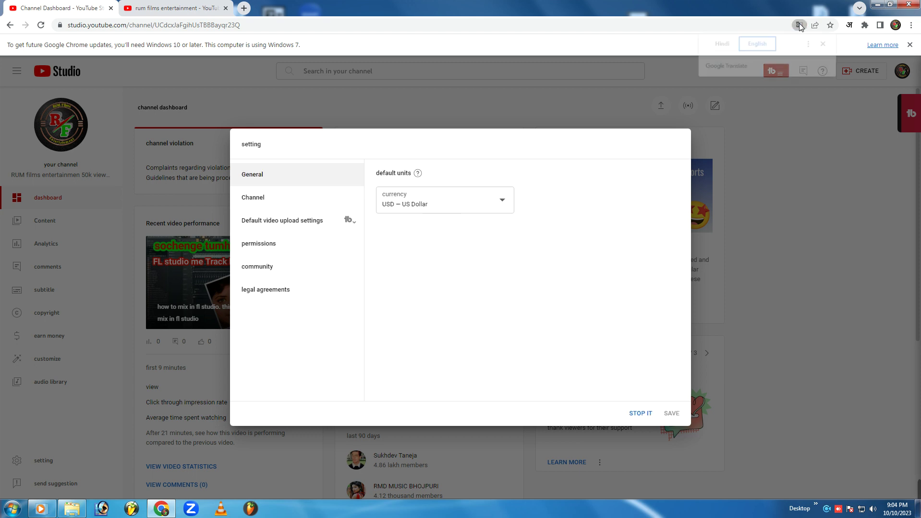
left_click(265, 201)
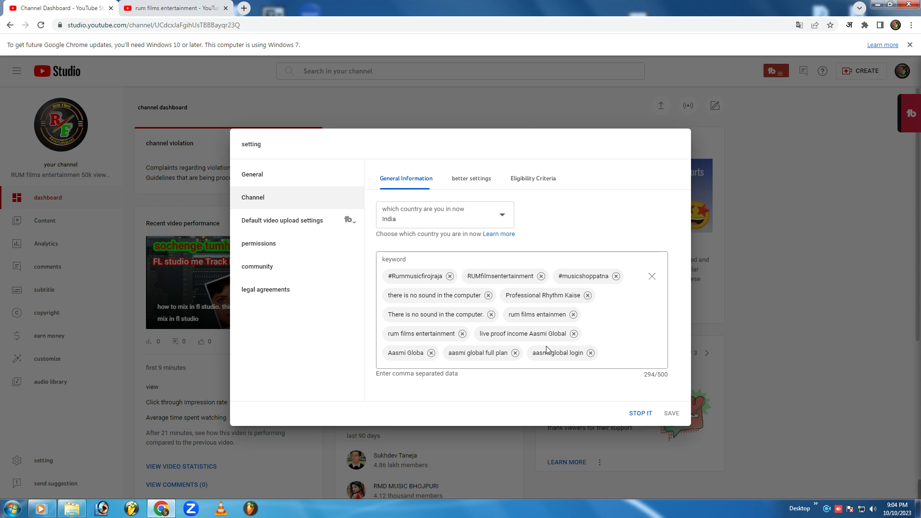
left_click(640, 415)
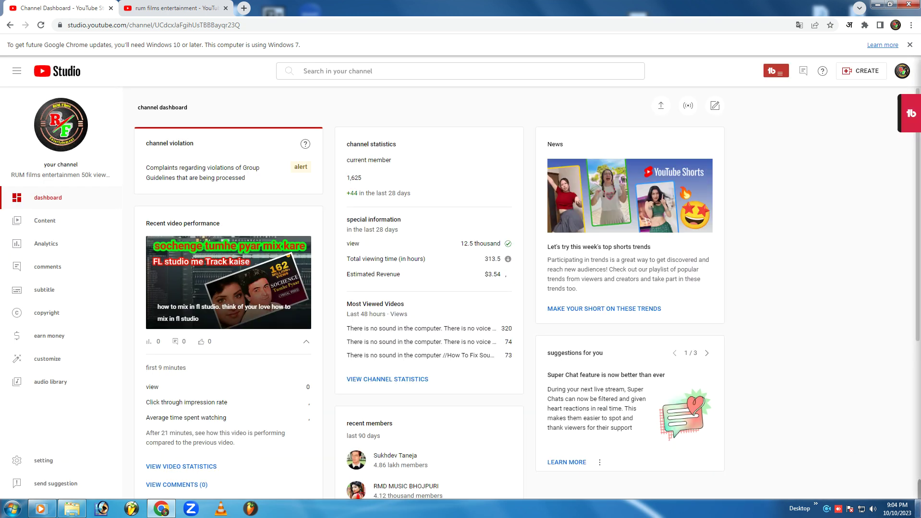